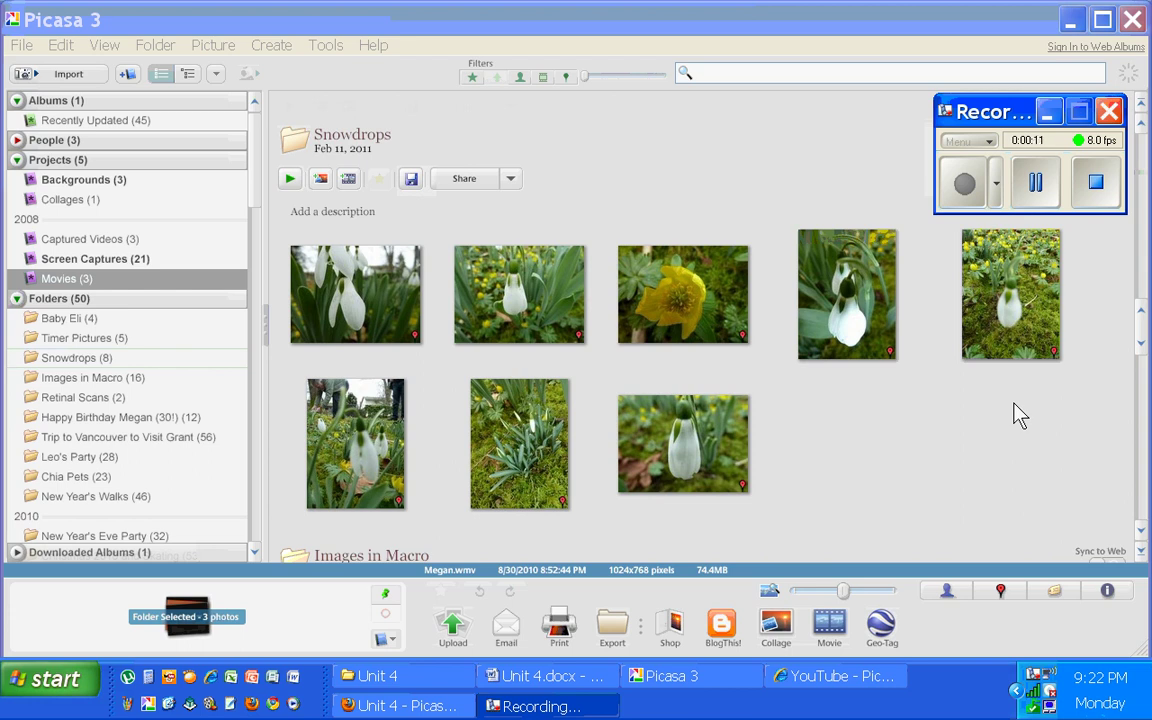
# - Drag-select all eight Snowdrops photos, then select the Snowdrops folder in the left pane
pyautogui.moveTo(1091, 502); pyautogui.dragTo(362, 268)
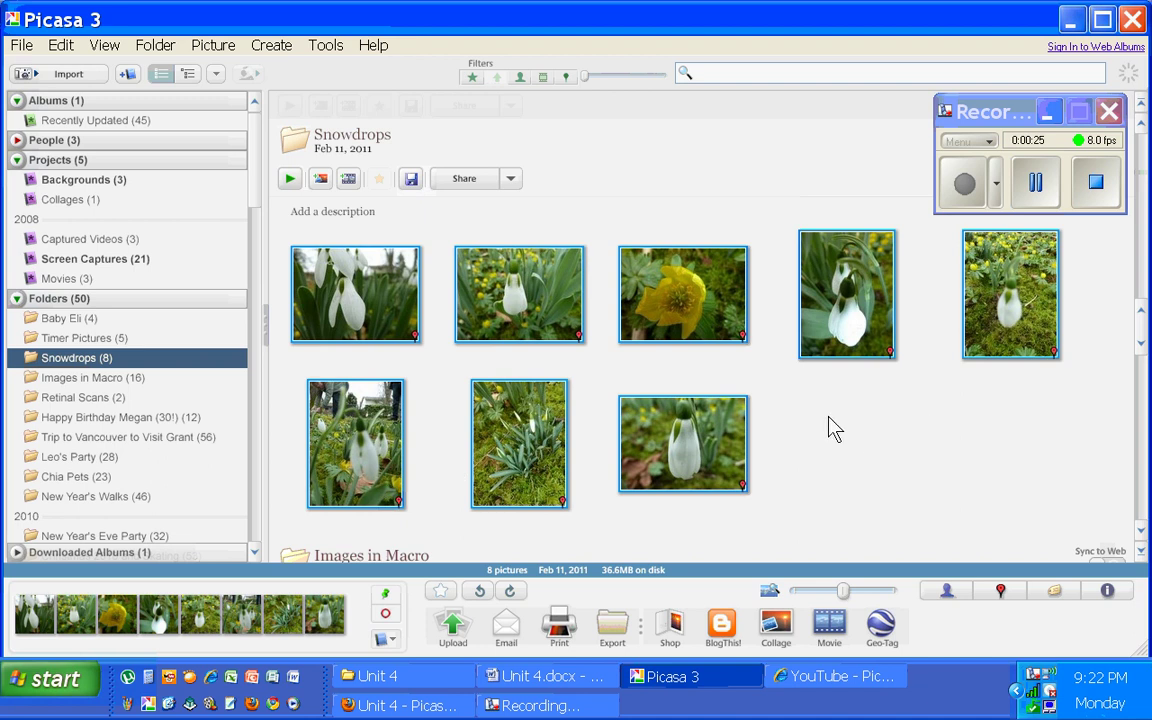
pyautogui.click(70, 339)
# - Clear the individual photo selection within Snowdrops and look at the Create menu's Movie option
pyautogui.click(70, 358)
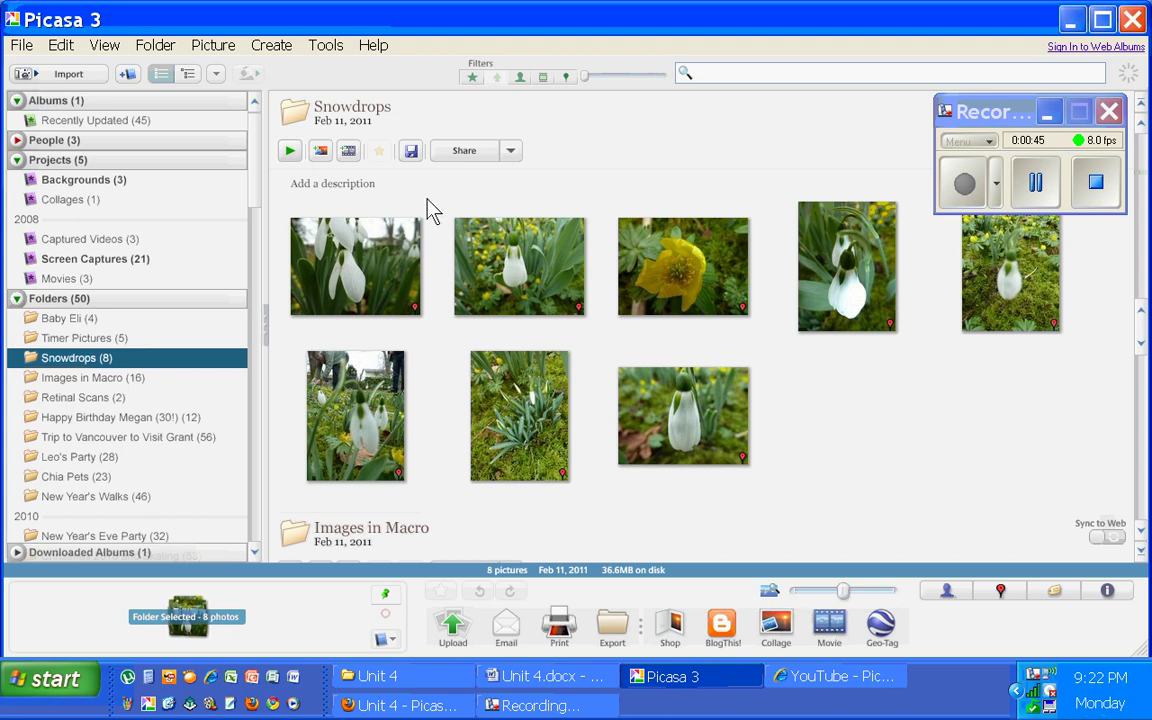
pyautogui.click(274, 50)
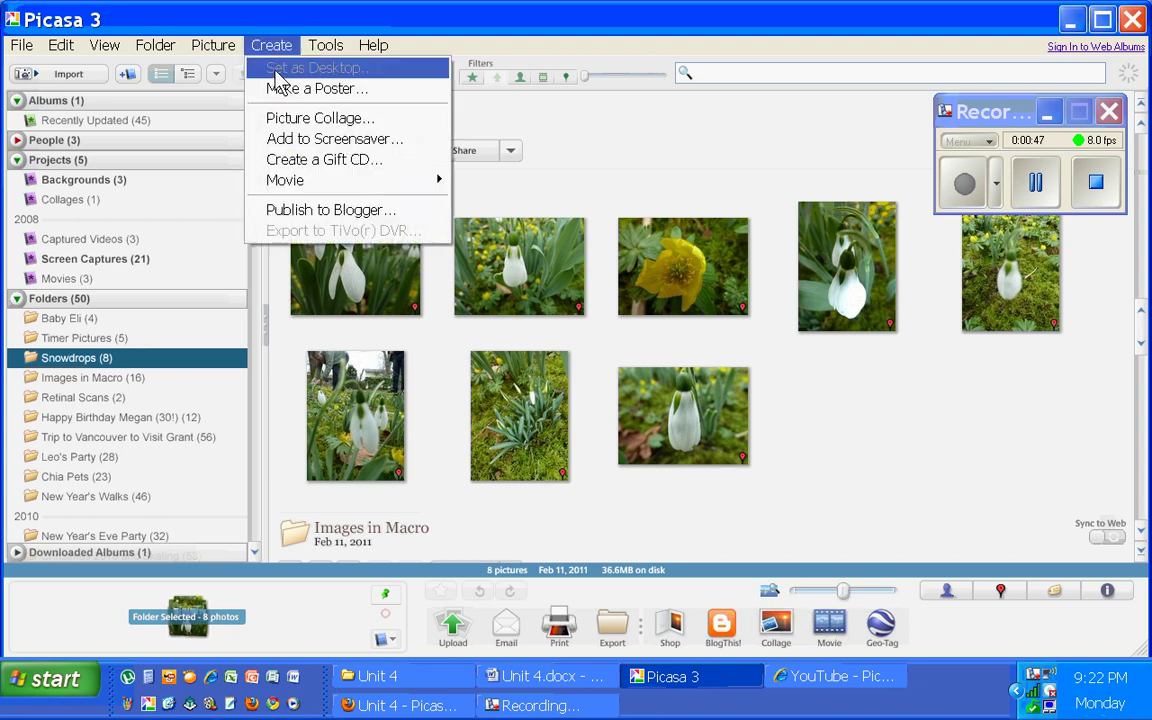
pyautogui.moveTo(293, 190)
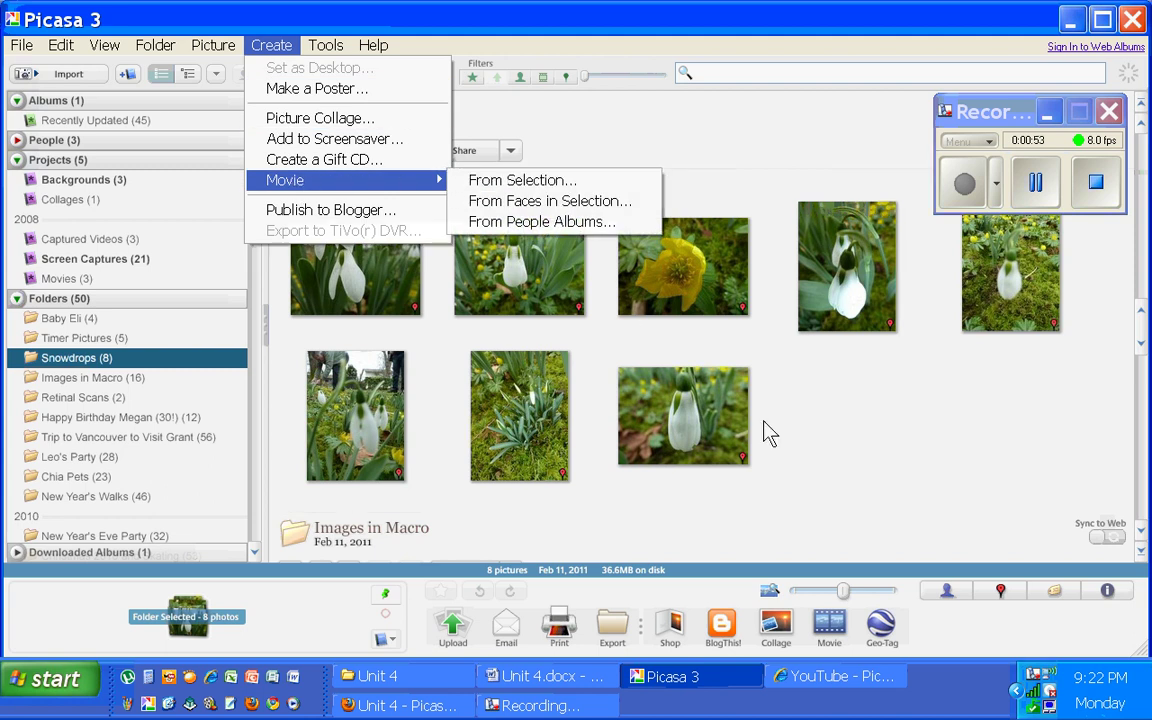
pyautogui.click(829, 632)
# - Make a movie from the Snowdrops photos, play the preview from the start, and stop at 0:15
pyautogui.click(829, 632)
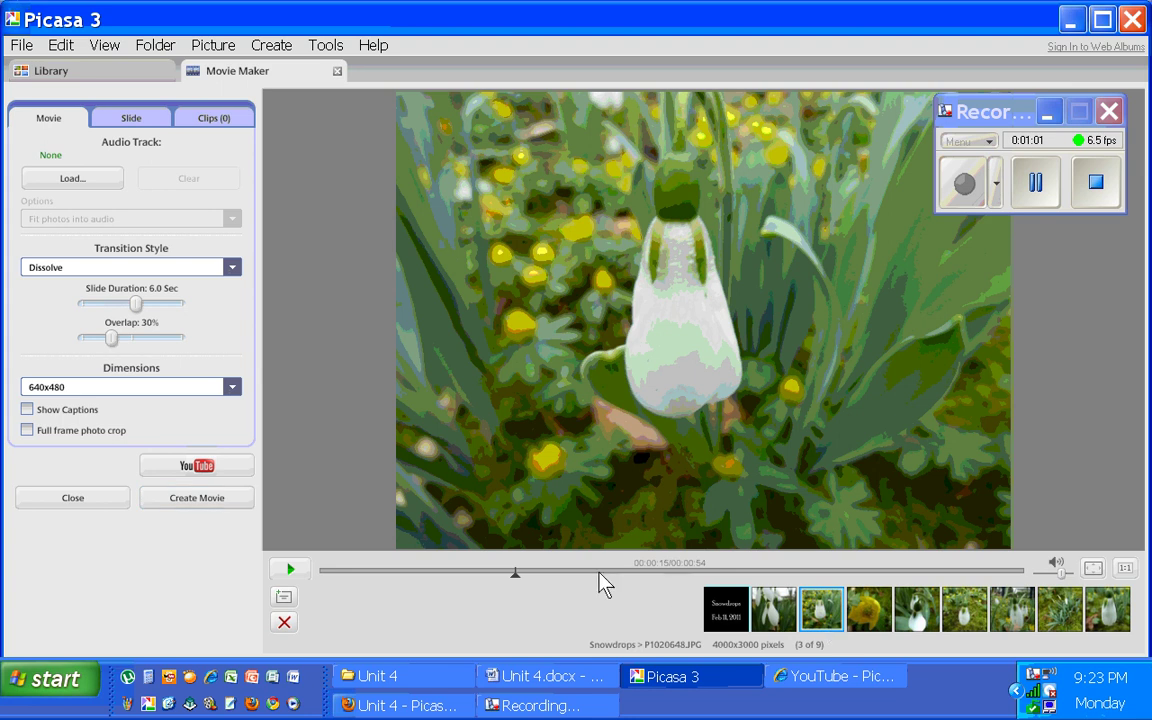
pyautogui.click(287, 570)
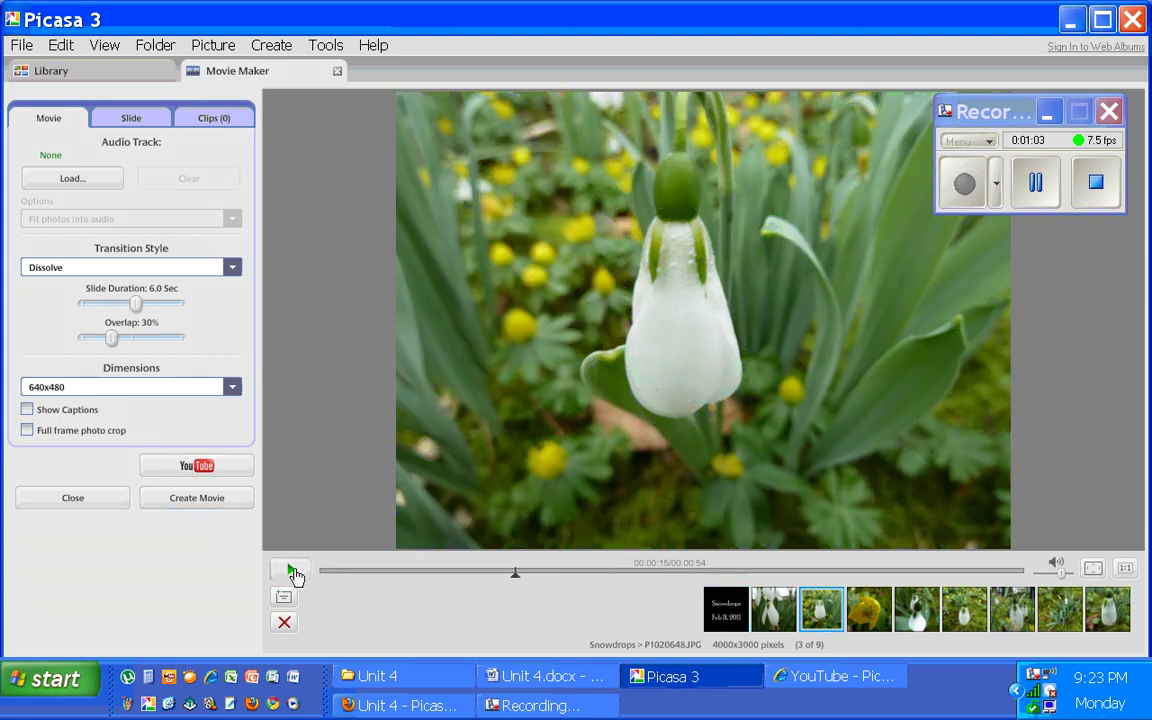
pyautogui.moveTo(544, 570); pyautogui.dragTo(316, 561)
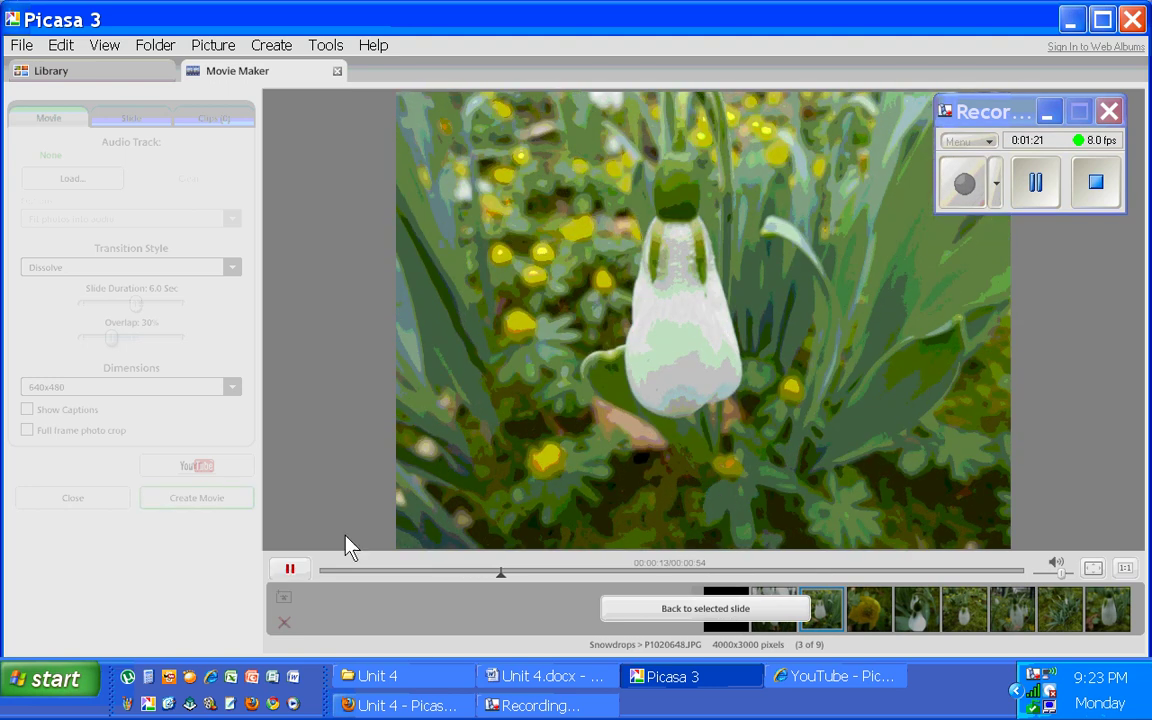
pyautogui.click(290, 568)
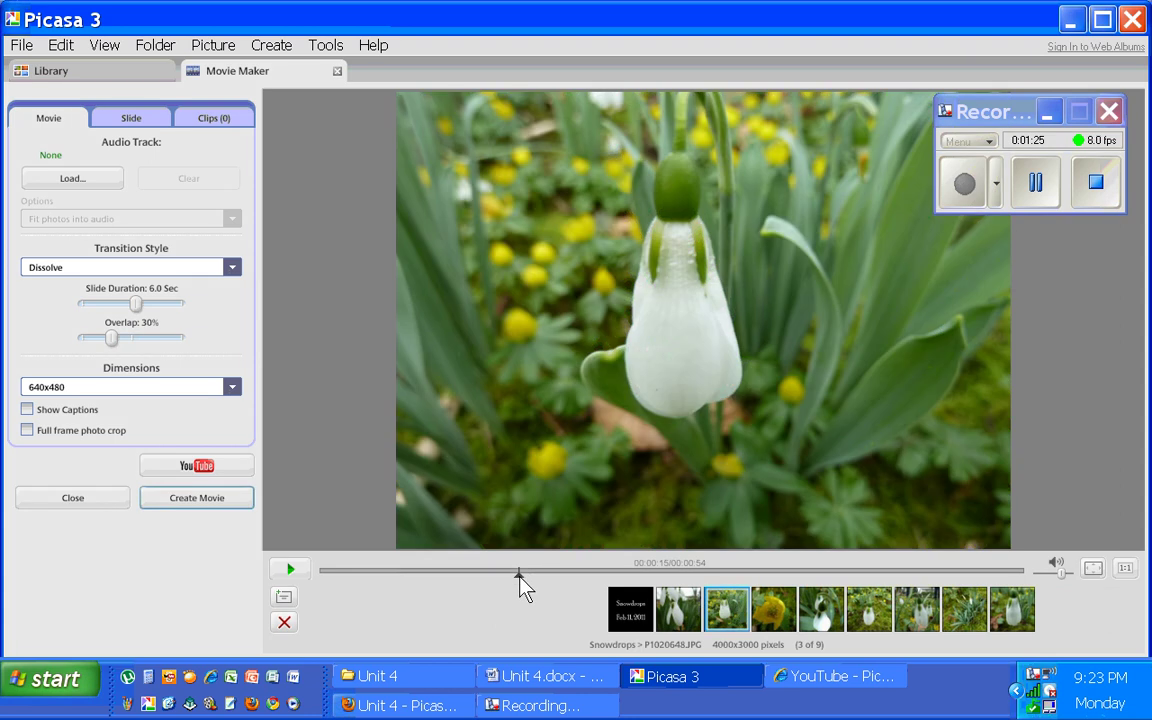
# - Move the yellow flower slide one place earlier, then begin loading an audio track
pyautogui.moveTo(520, 576); pyautogui.dragTo(745, 588)
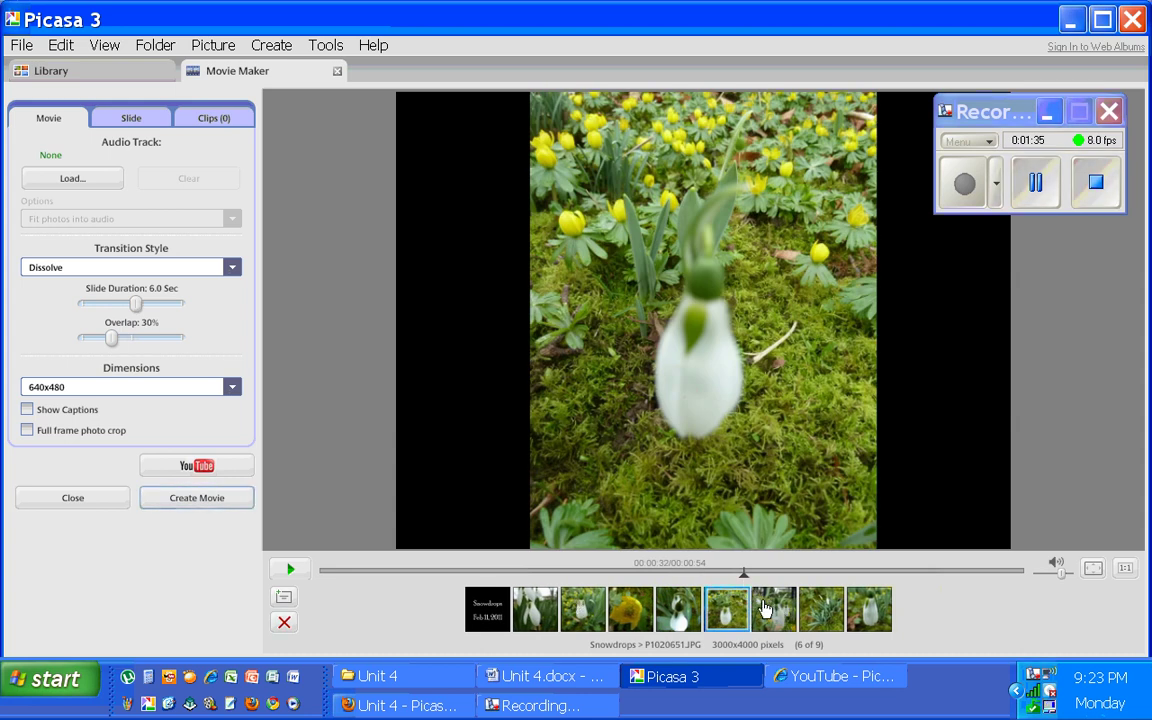
pyautogui.press('Right')
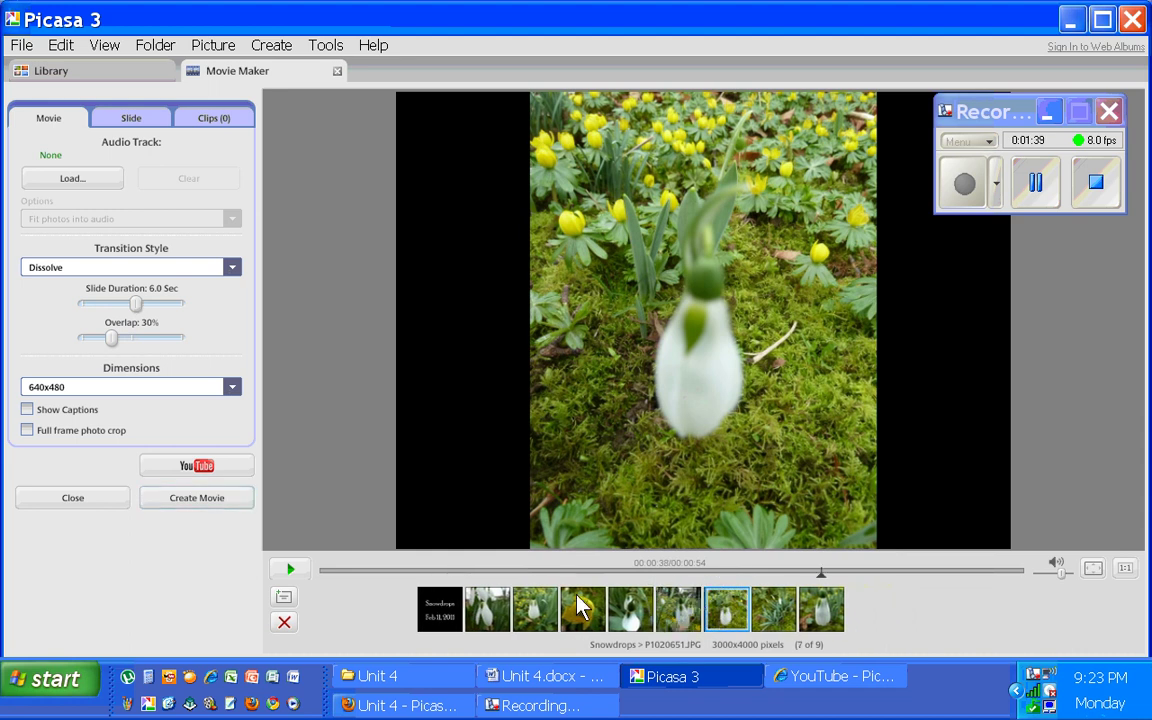
pyautogui.moveTo(583, 620); pyautogui.dragTo(503, 622)
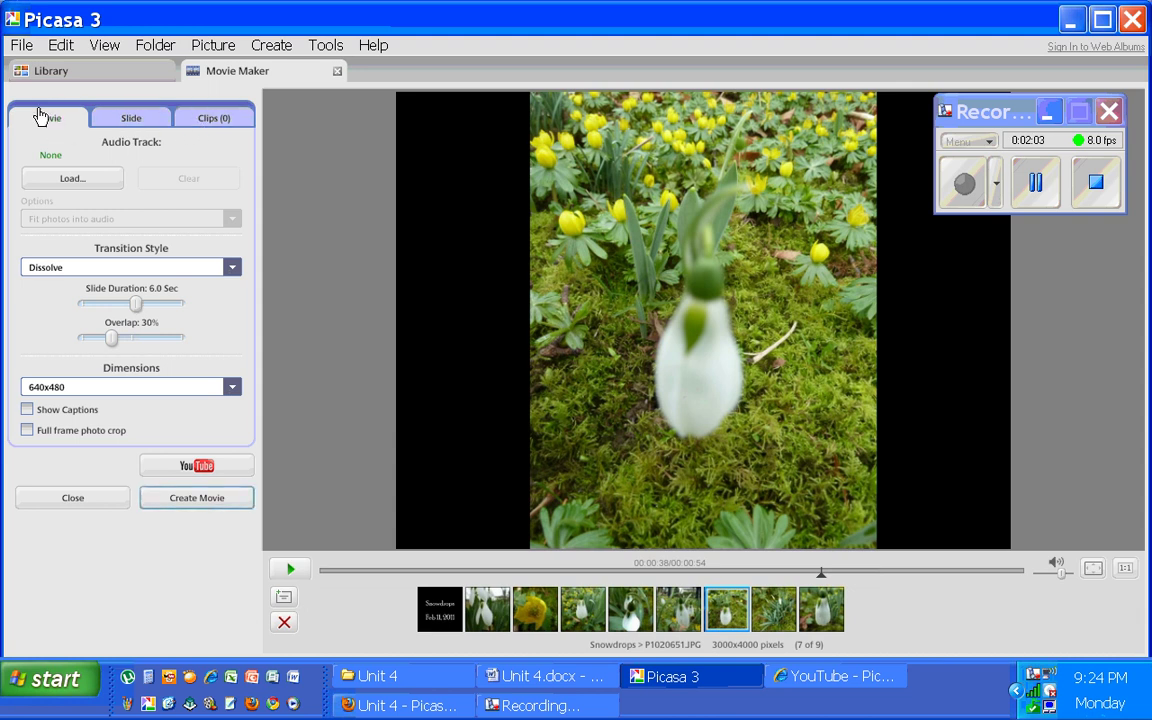
pyautogui.click(88, 179)
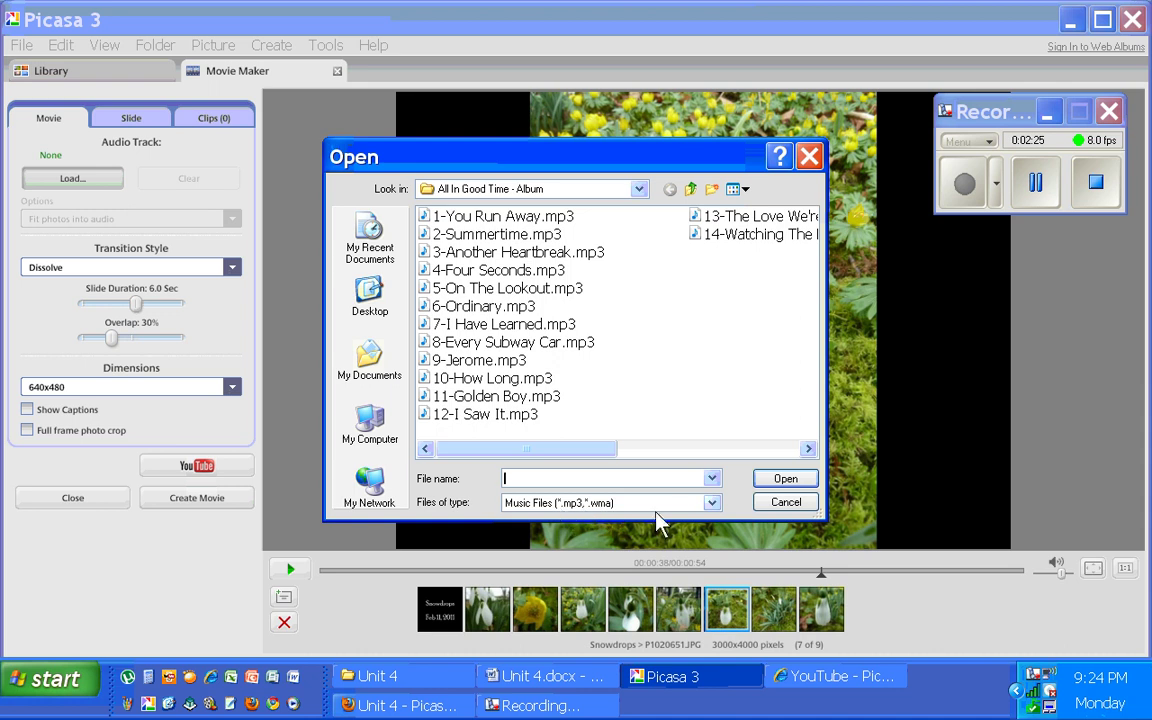
# - Cancel the audio file browser so the movie's audio track stays None
pyautogui.click(775, 504)
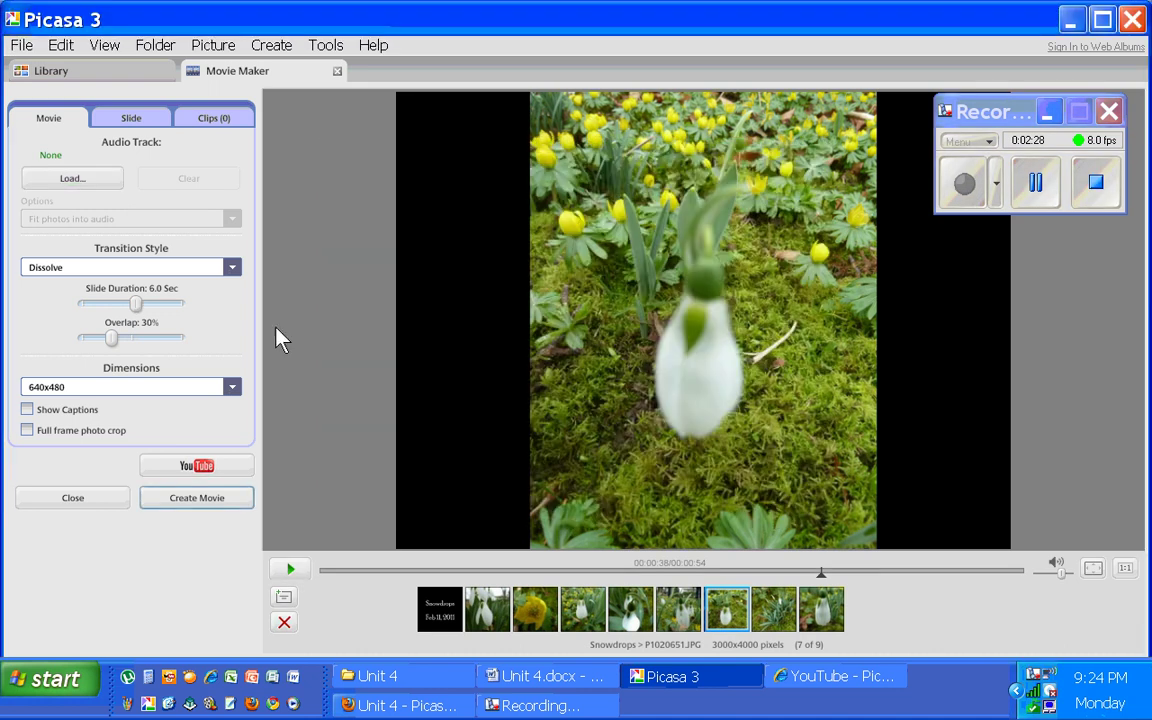
# - Use Wipe transitions, adjust the slide duration slider, and keep the movie dimensions at 640x480
pyautogui.click(232, 268)
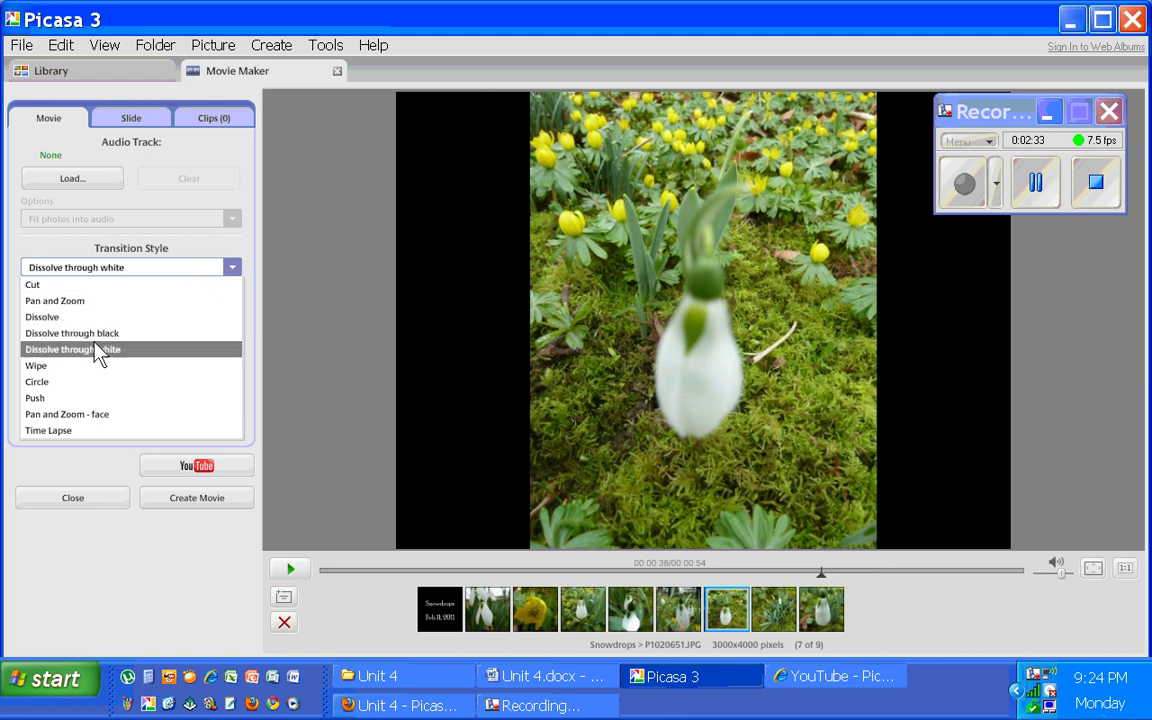
pyautogui.click(72, 366)
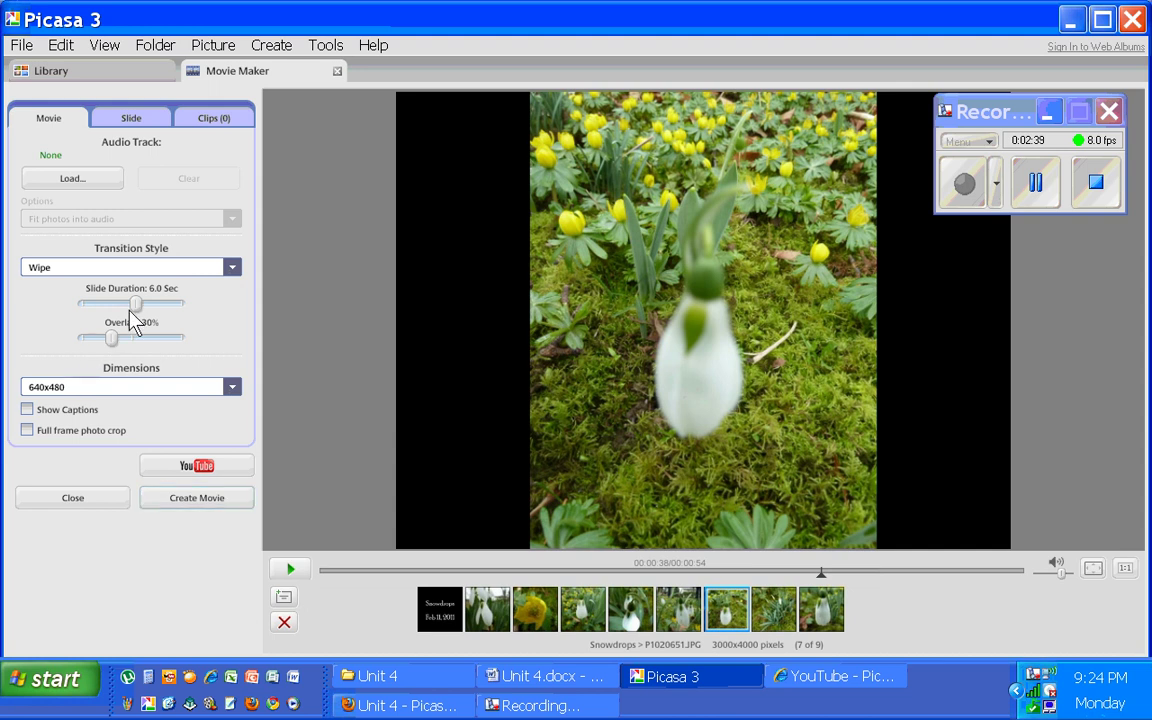
pyautogui.moveTo(139, 307); pyautogui.dragTo(116, 338)
pyautogui.click(230, 390)
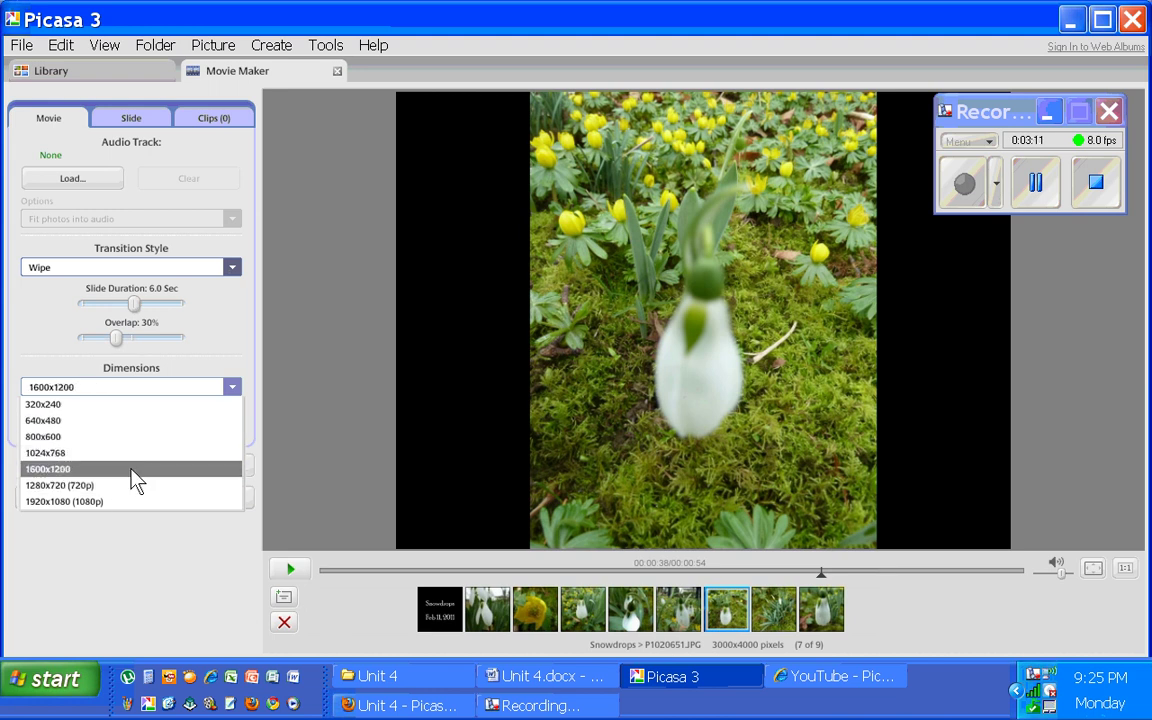
pyautogui.click(232, 386)
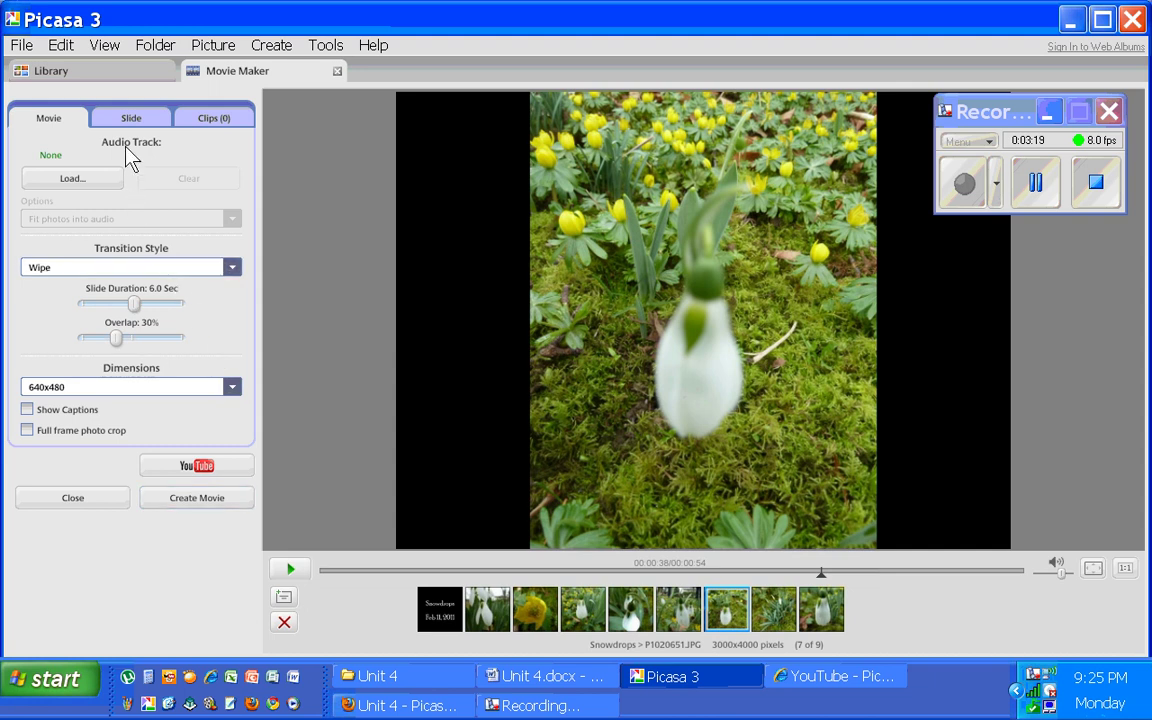
# - Caption slide 7 with 'Snowdrop with buttercups in the background.' using the Caption template
pyautogui.click(128, 120)
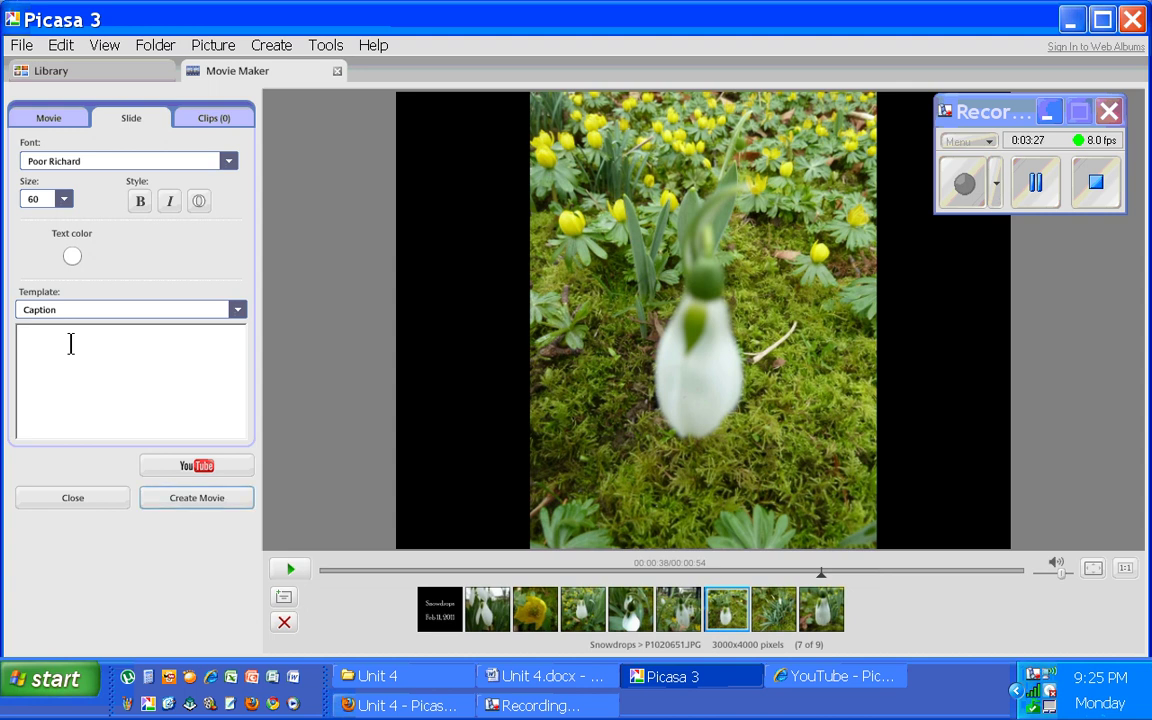
pyautogui.write('S')
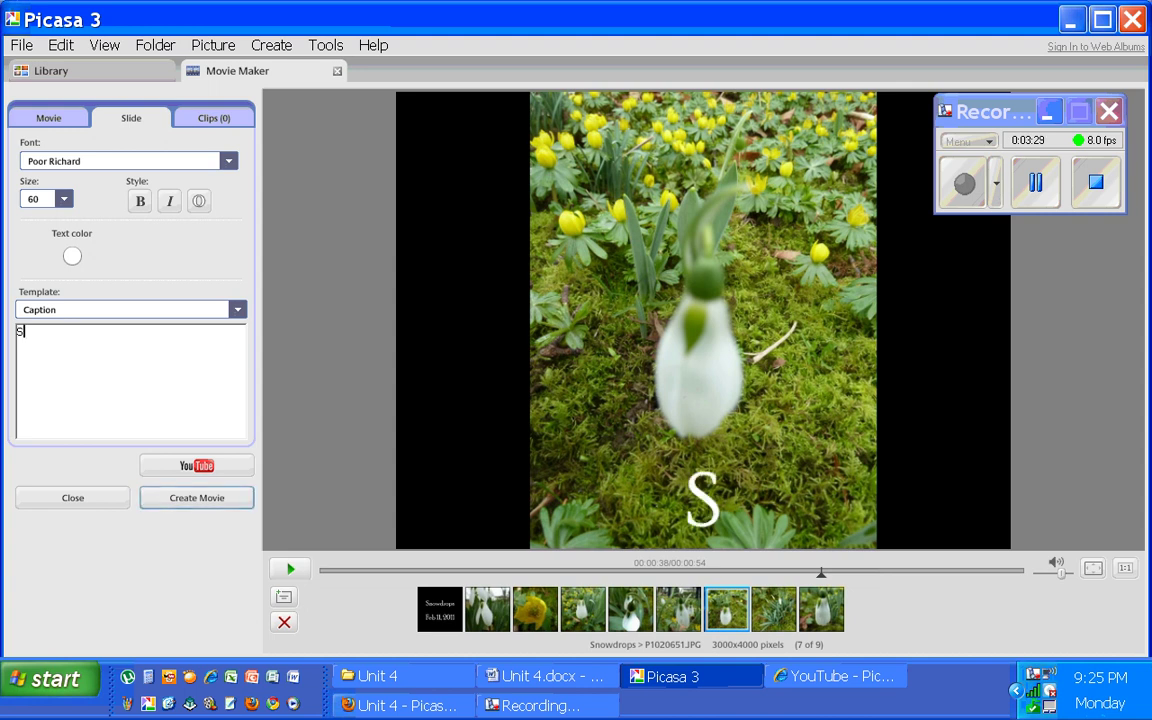
pyautogui.write('nowdr')
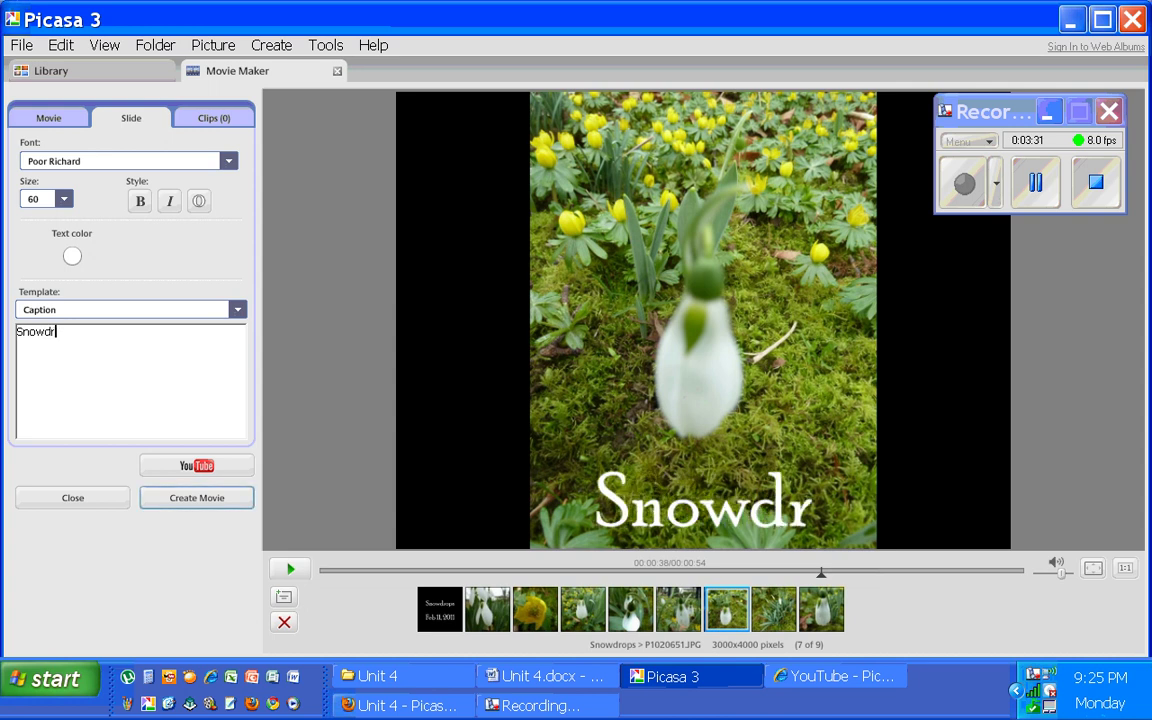
pyautogui.write('op wi')
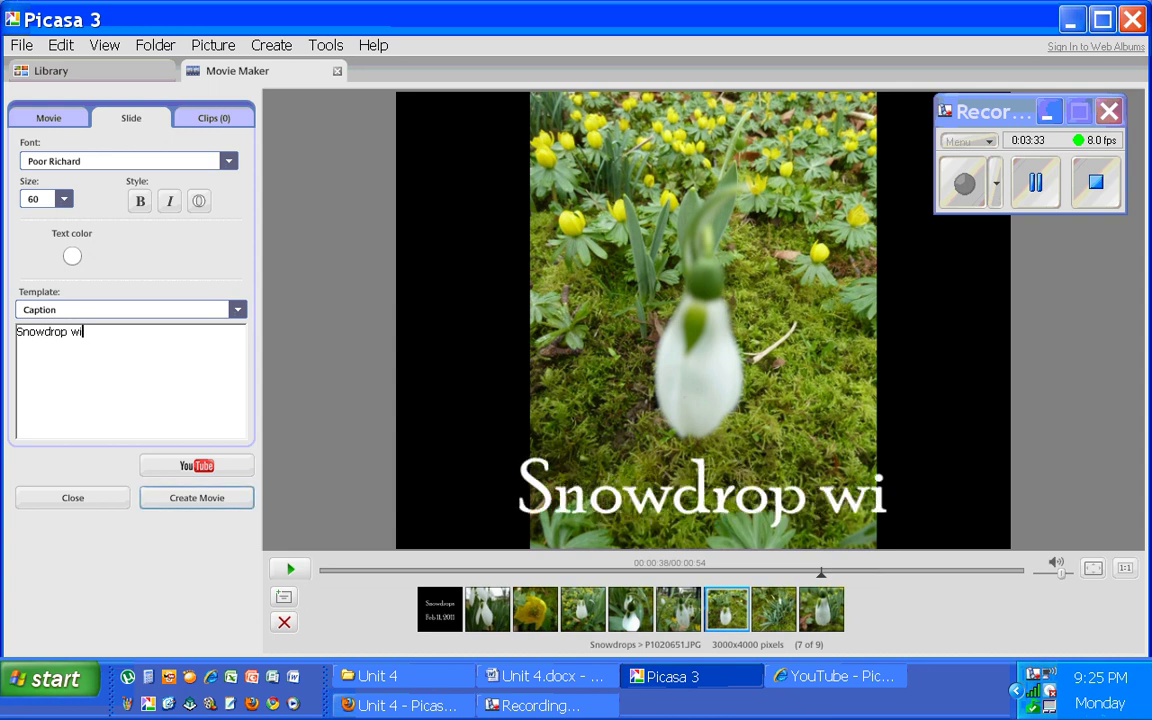
pyautogui.write('th buttercups inteh')
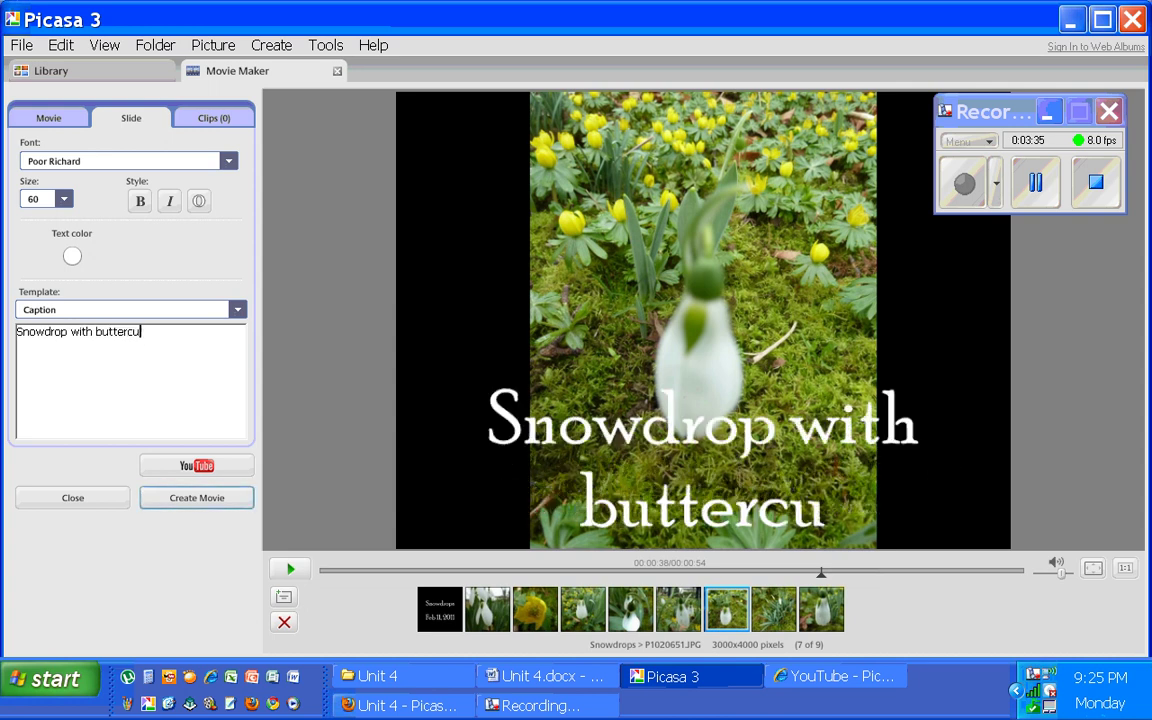
pyautogui.press('BackSpace')
pyautogui.press('BackSpace')
pyautogui.press('BackSpace')
pyautogui.press('BackSpace')
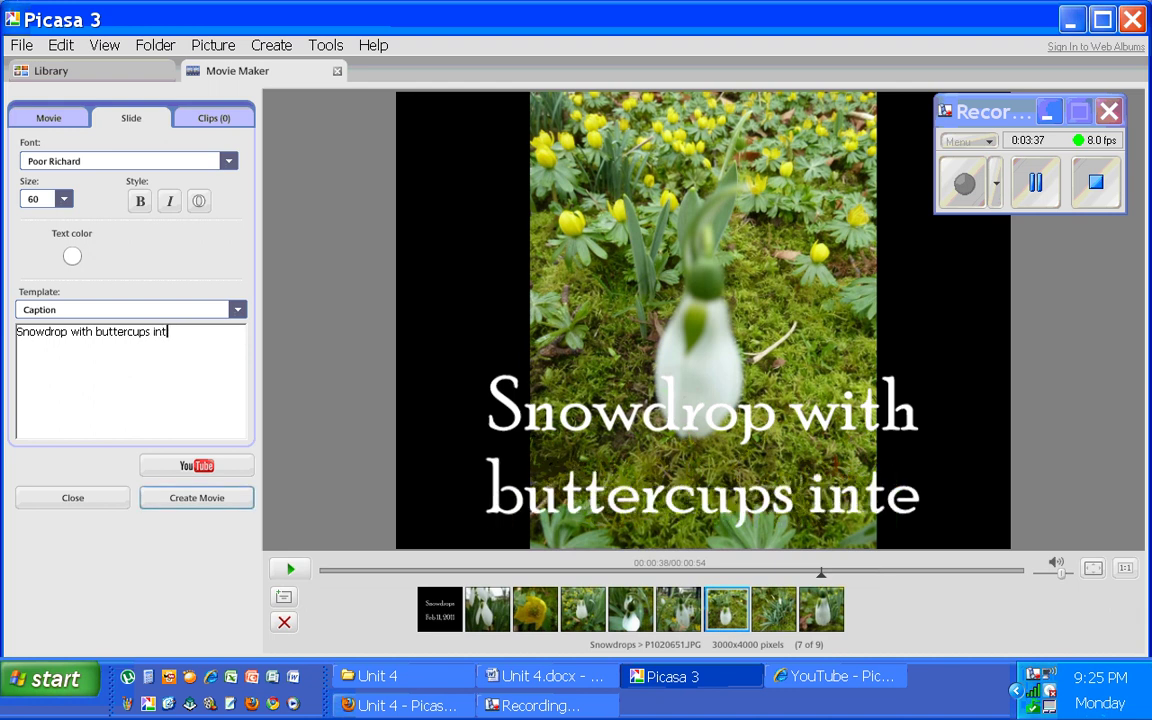
pyautogui.write('the bac')
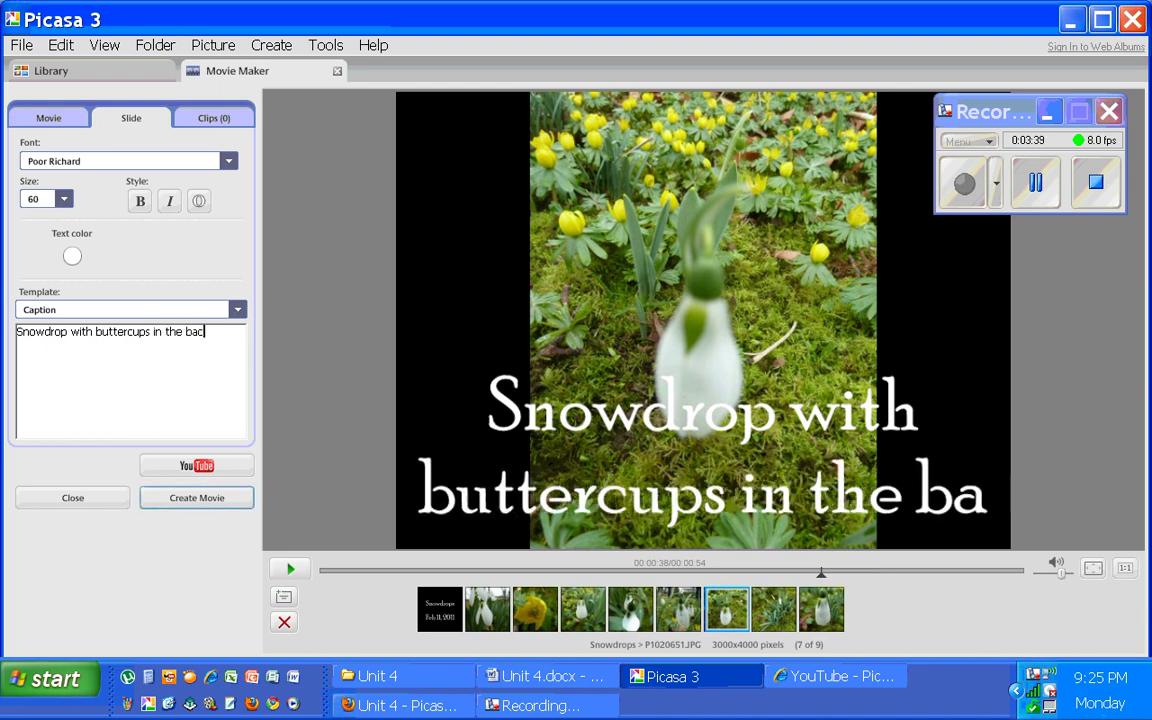
pyautogui.write('kground')
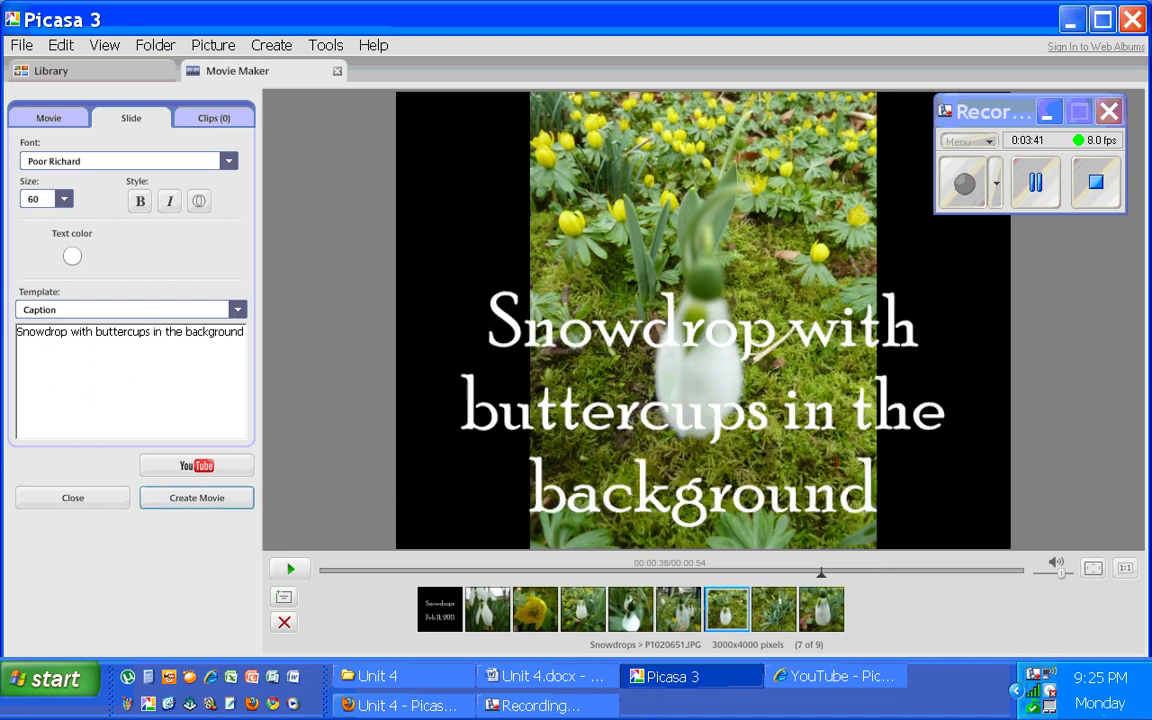
pyautogui.write('.')
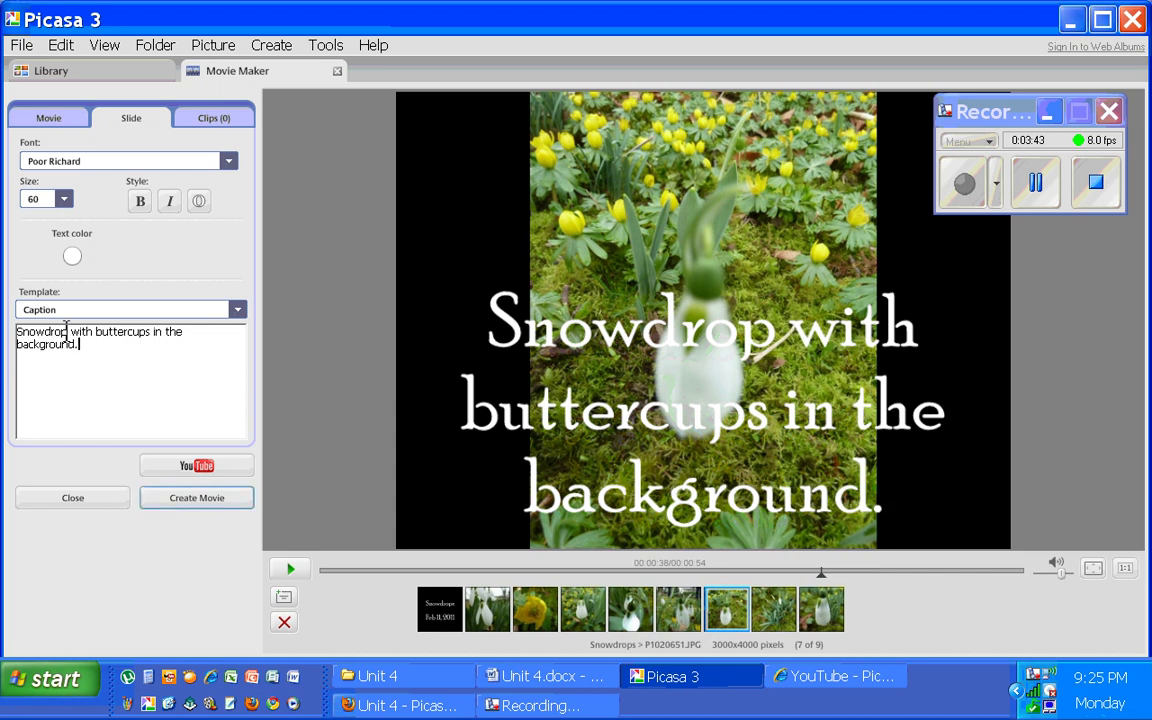
pyautogui.click(63, 199)
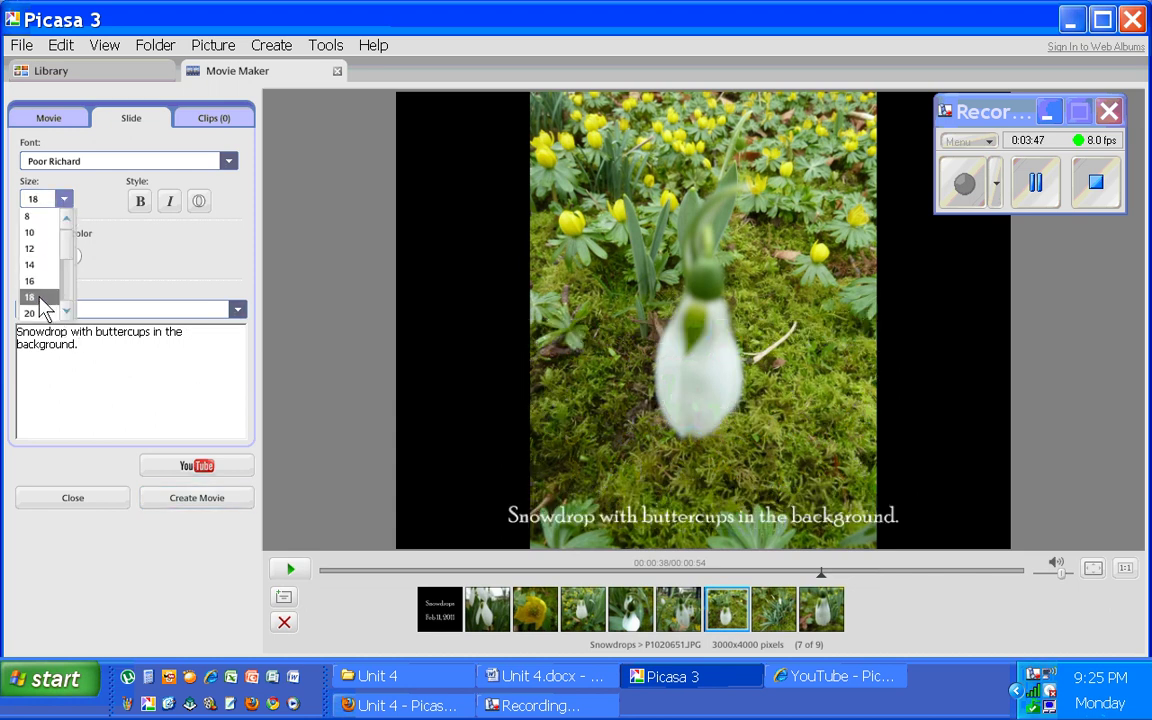
# - Make the caption size 26 in buttercup yellow sampled from the photo, then show the Clips panel
pyautogui.scroll(-2, 35, 290)
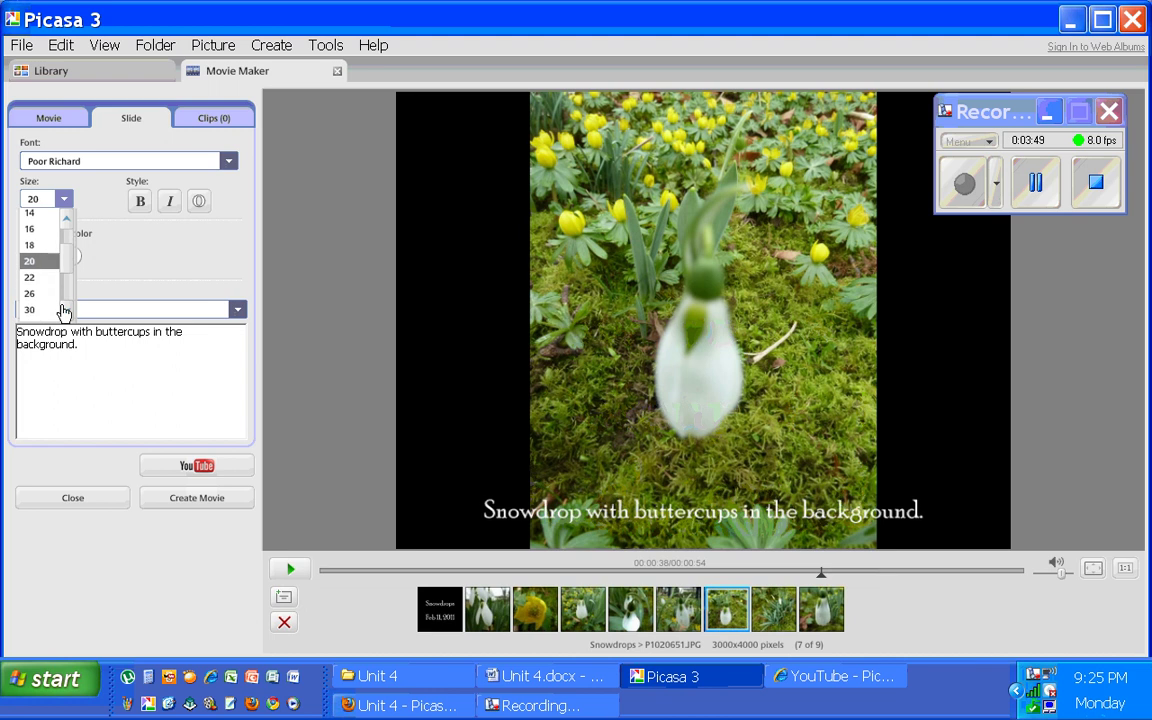
pyautogui.click(29, 283)
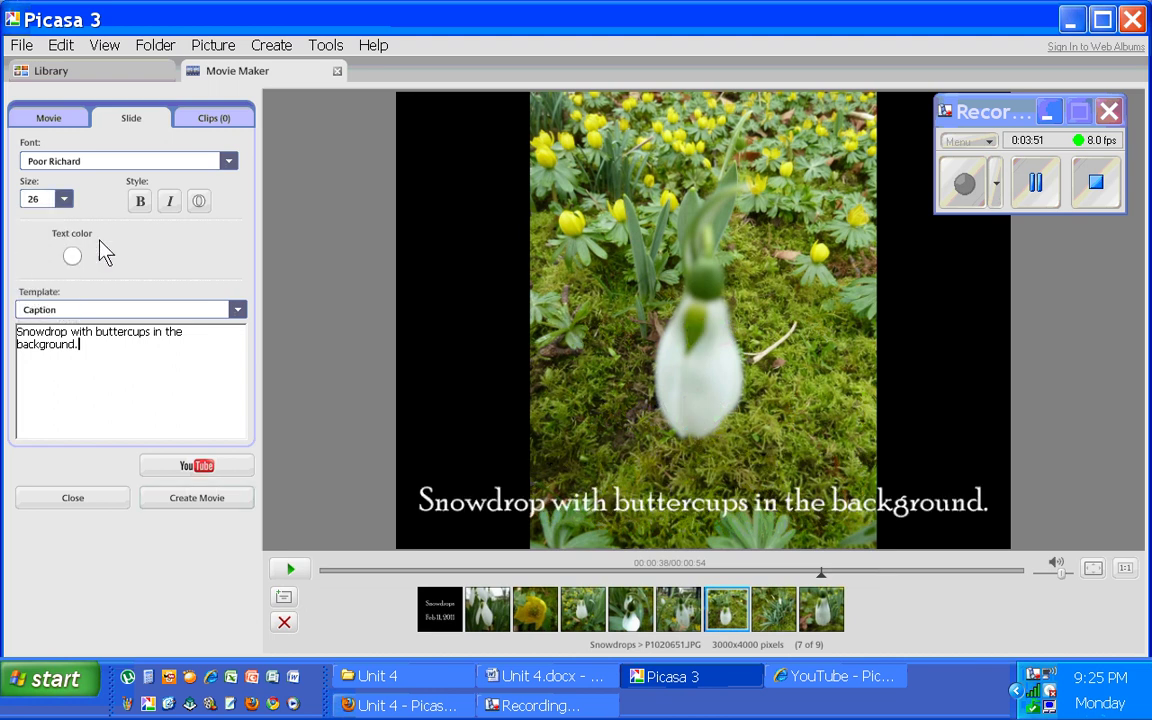
pyautogui.click(73, 250)
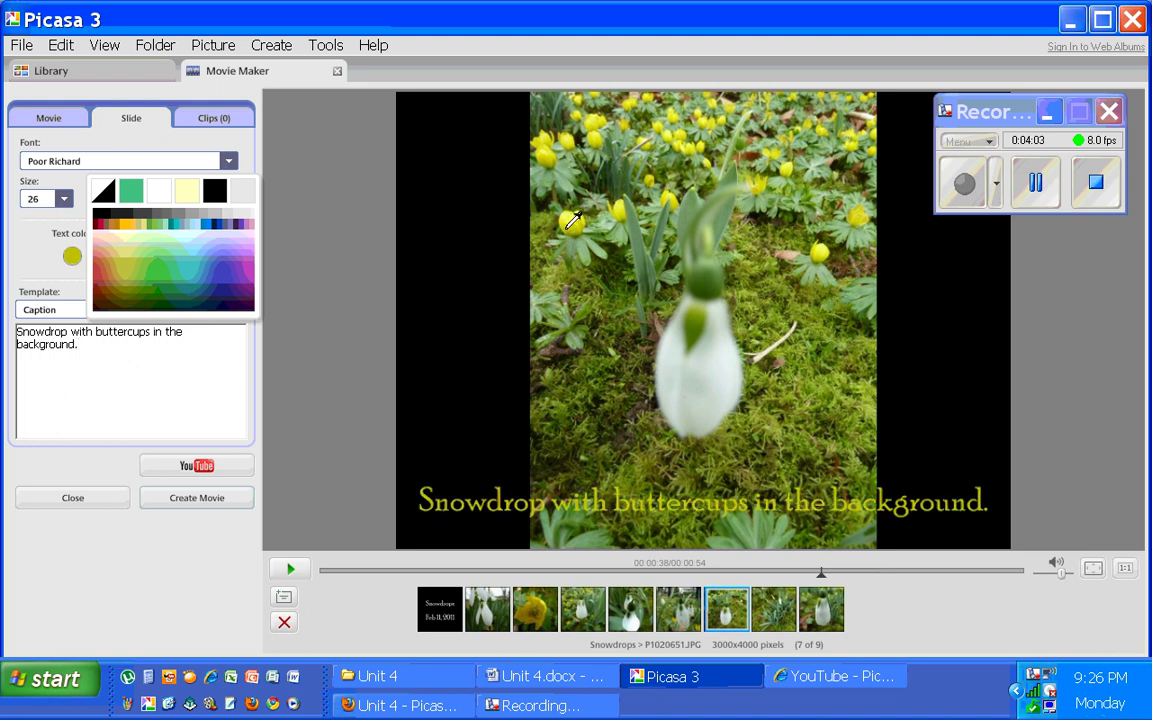
pyautogui.click(566, 228)
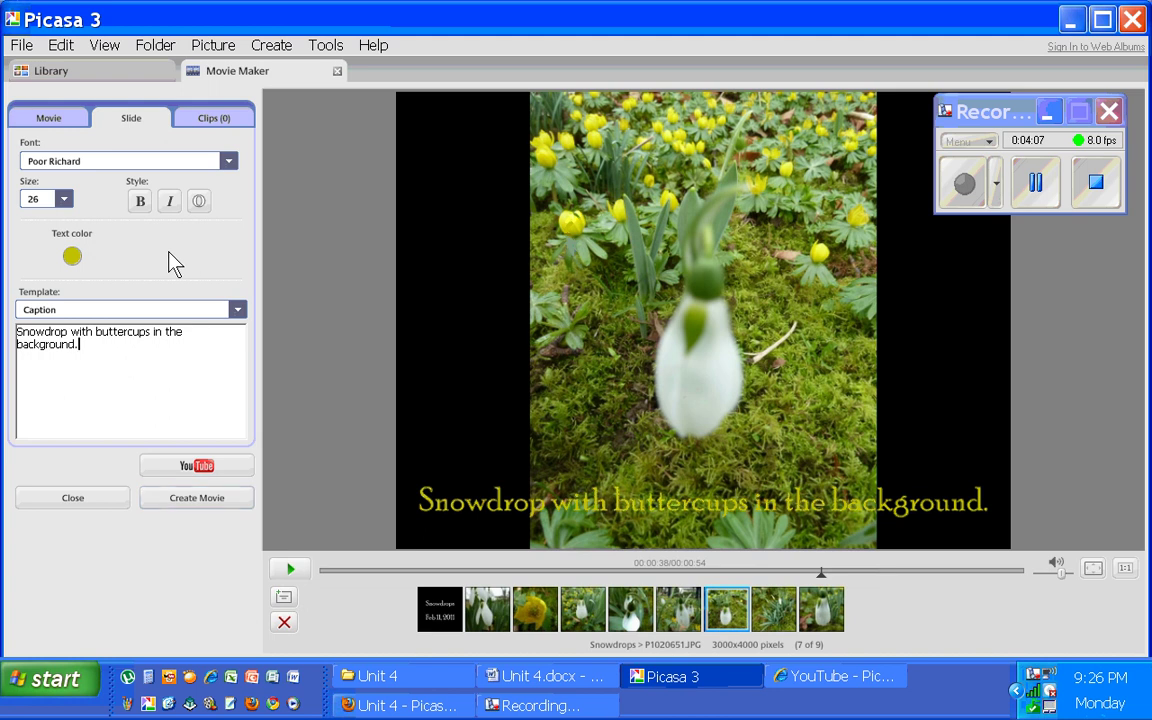
pyautogui.click(206, 121)
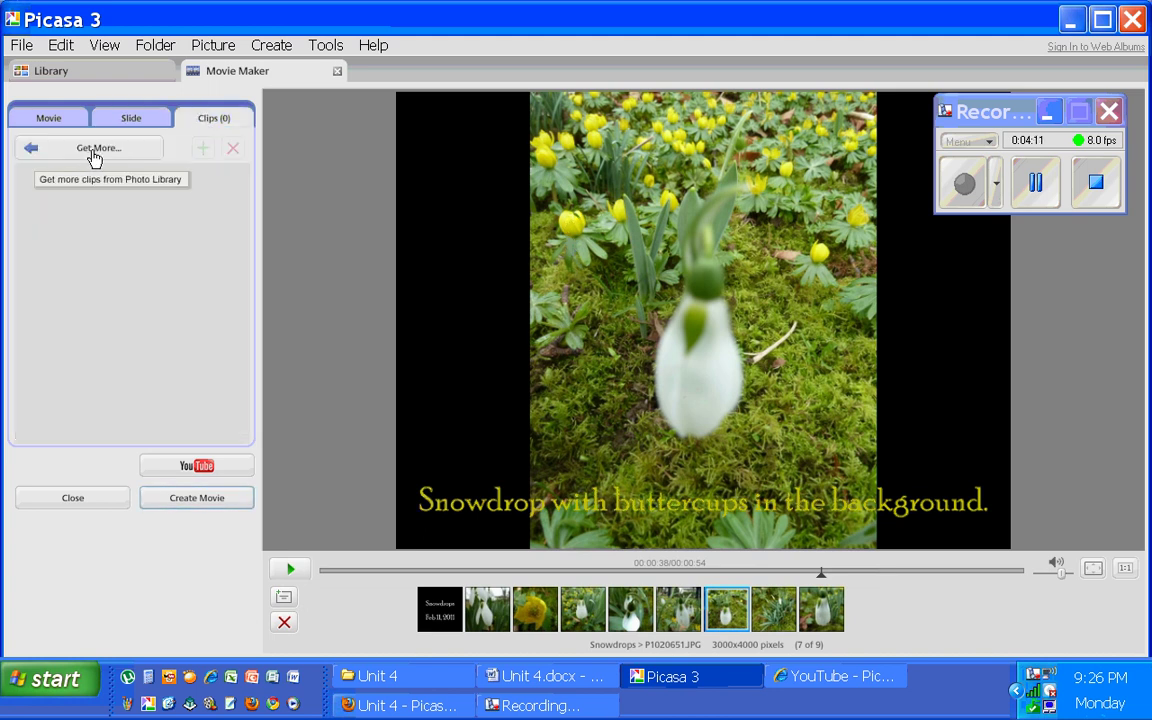